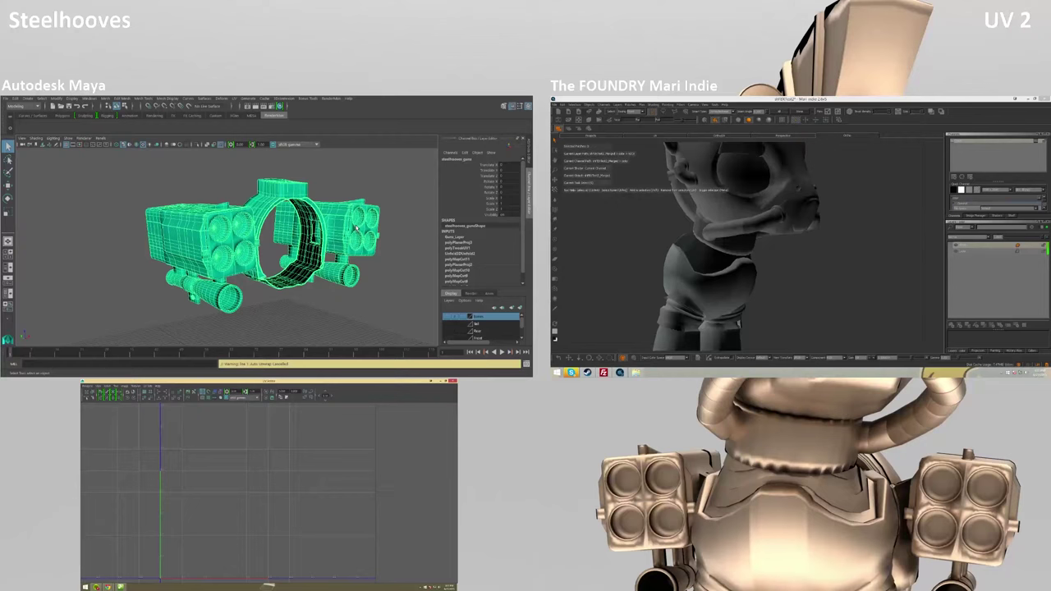
- Launch the Predefine Edges for Texture Borders tool from the UV menu on the launcher
{"action": "scroll", "coordinate": [354, 210], "scroll_direction": "up", "scroll_amount": 5}
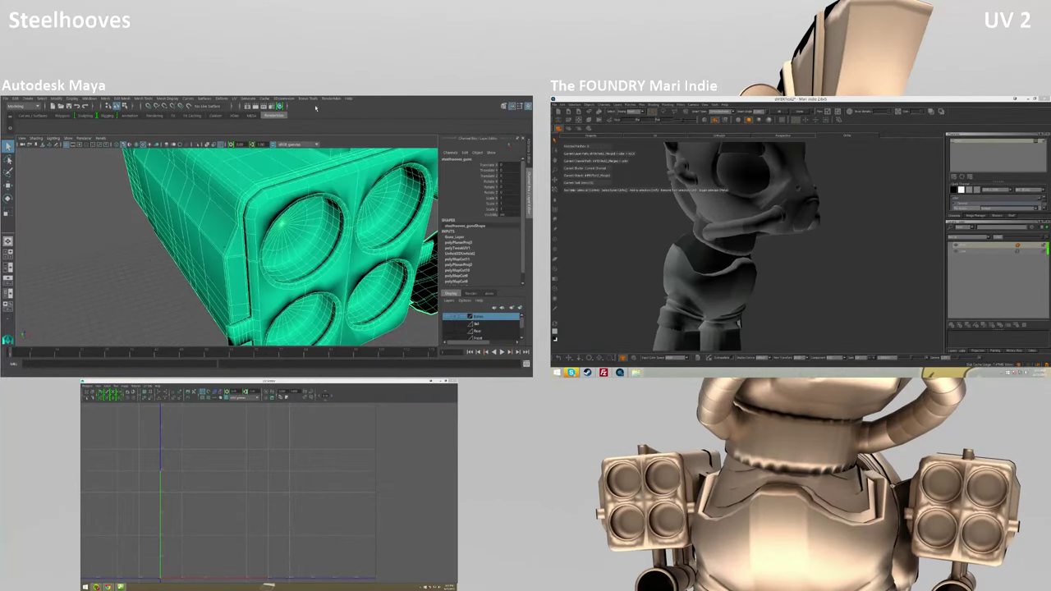
{"action": "left_click", "coordinate": [308, 97]}
{"action": "left_click", "coordinate": [372, 201]}
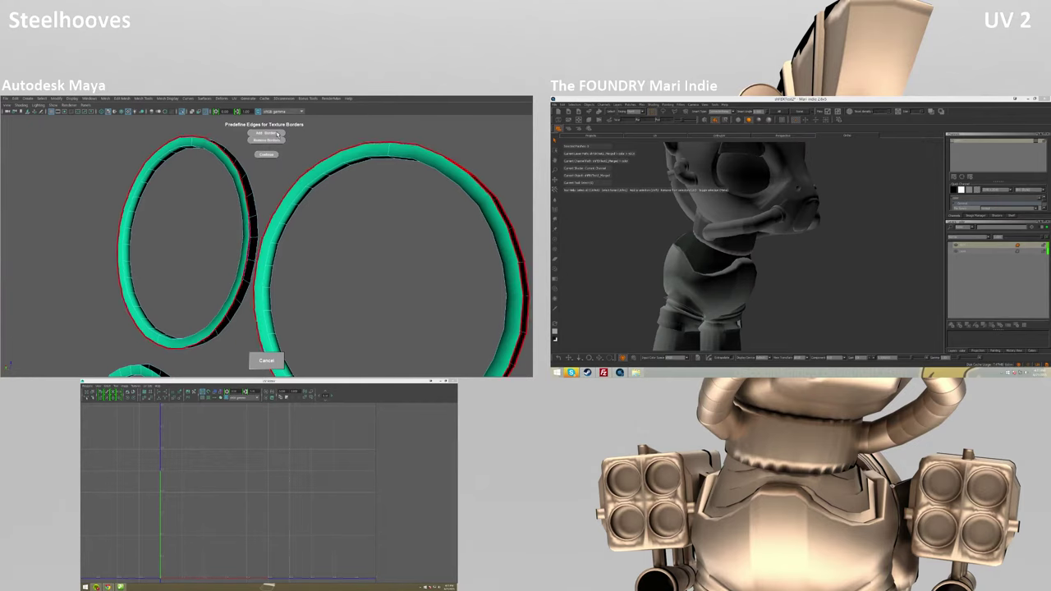
- Orbit and pan around the rings to inspect their red border edges from several angles
{"action": "left_click_drag", "start_coordinate": [277, 133], "coordinate": [208, 223], "text": "alt"}
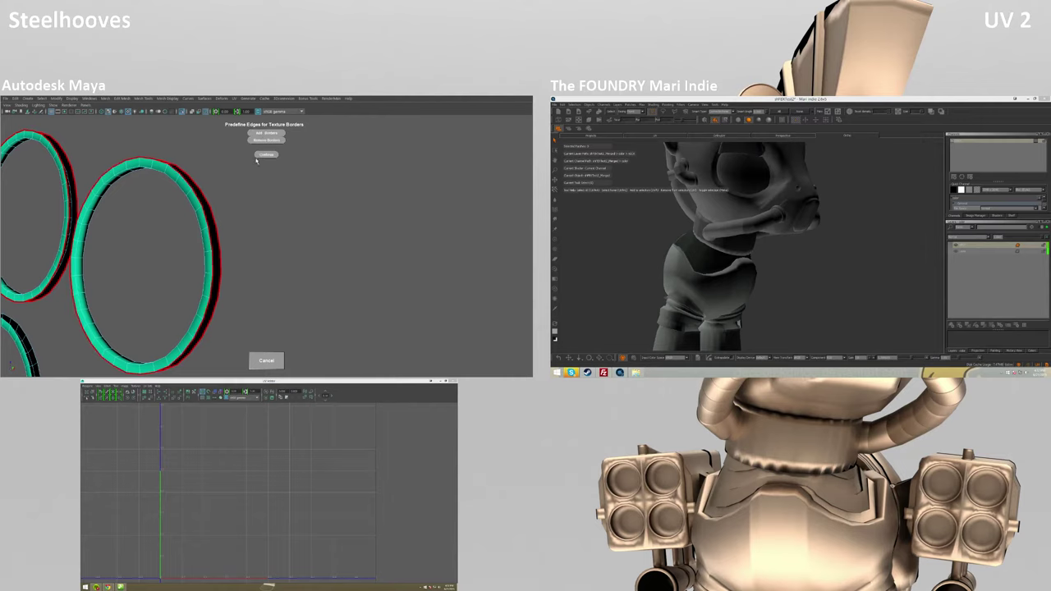
{"action": "left_click_drag", "start_coordinate": [255, 157], "coordinate": [227, 252], "text": "alt"}
{"action": "middle_click_drag", "start_coordinate": [233, 342], "coordinate": [220, 248], "text": "alt"}
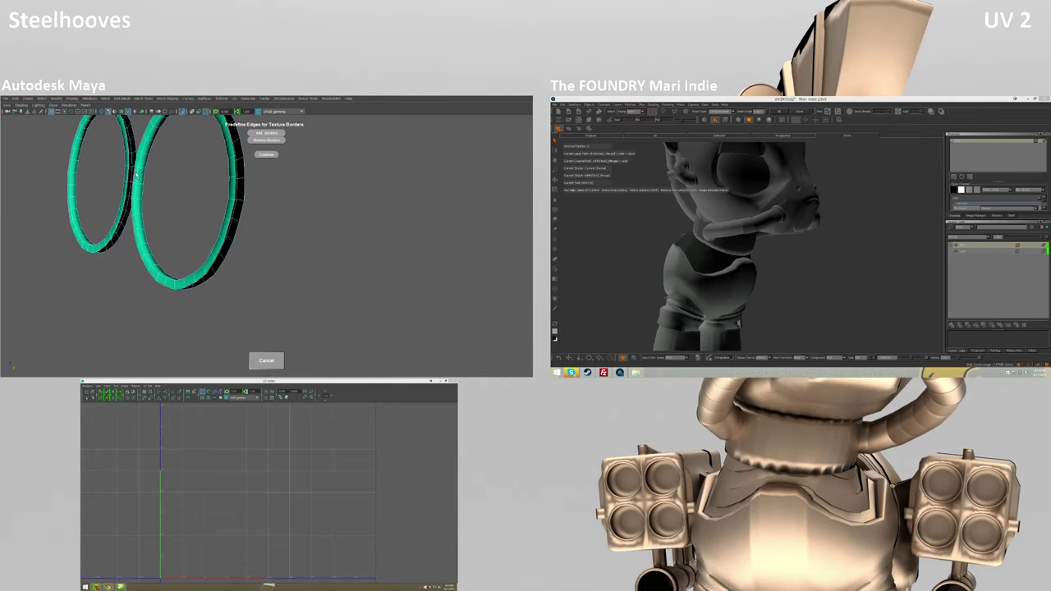
{"action": "middle_click_drag", "start_coordinate": [141, 148], "coordinate": [187, 173], "text": "alt"}
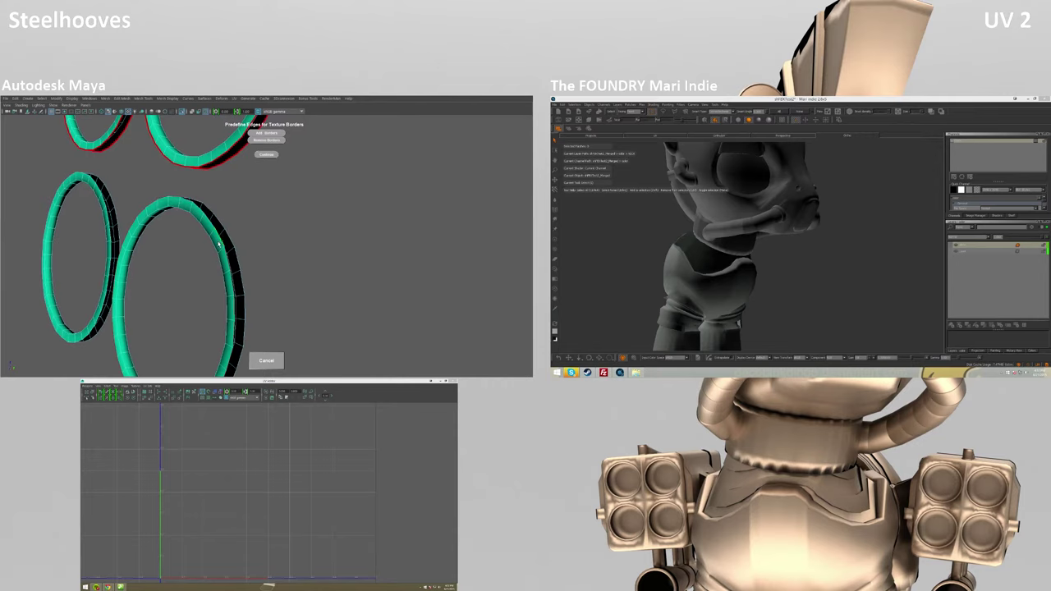
{"action": "left_click_drag", "start_coordinate": [220, 244], "coordinate": [238, 248], "text": "alt"}
{"action": "middle_click_drag", "start_coordinate": [230, 291], "coordinate": [271, 332], "text": "alt"}
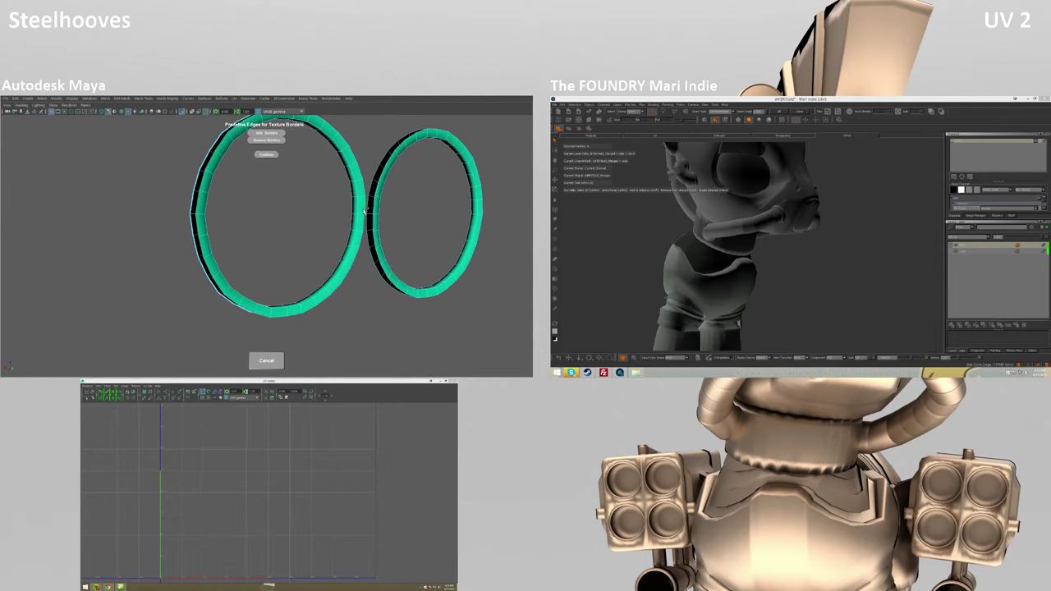
{"action": "scroll", "coordinate": [360, 198], "scroll_direction": "up", "scroll_amount": 3}
- Check each ring's side and lower border edges, then shift the view toward the rocket pods
{"action": "left_click_drag", "start_coordinate": [252, 243], "coordinate": [274, 256], "text": "alt"}
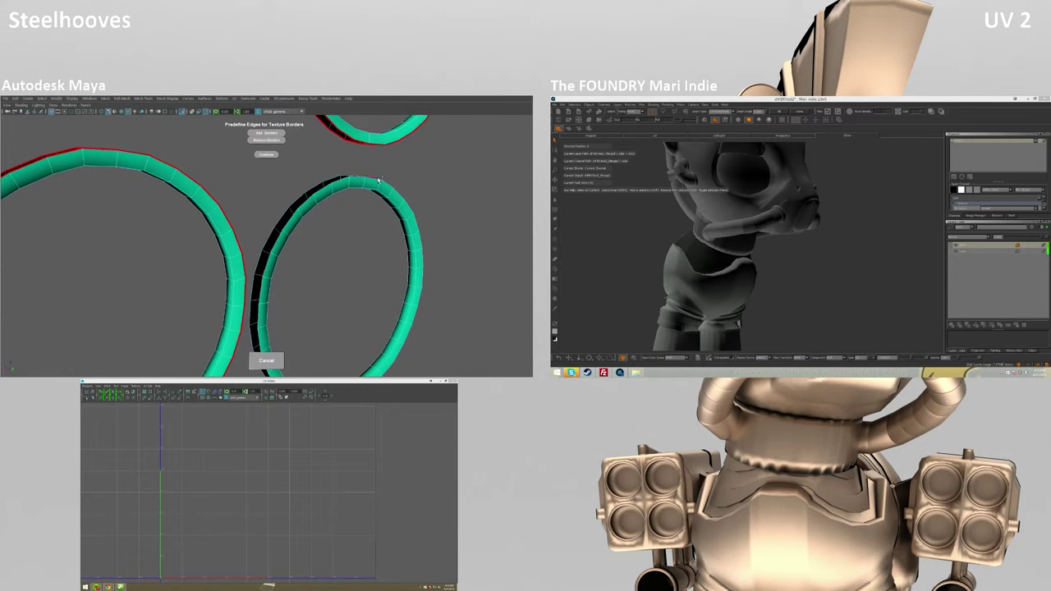
{"action": "left_click_drag", "start_coordinate": [415, 316], "coordinate": [355, 321], "text": "alt"}
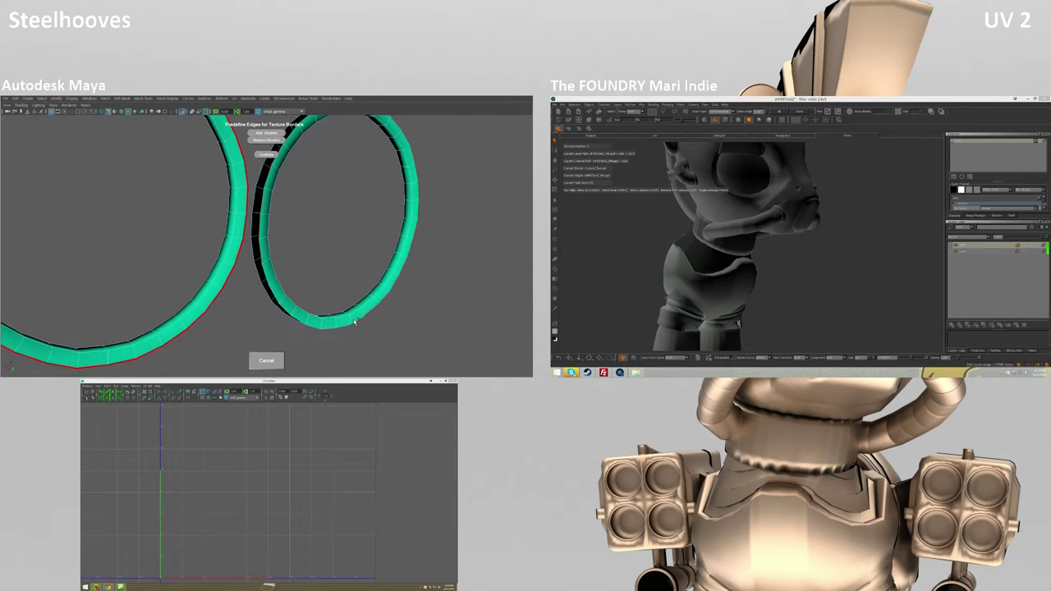
{"action": "left_click_drag", "start_coordinate": [280, 297], "coordinate": [348, 199], "text": "alt"}
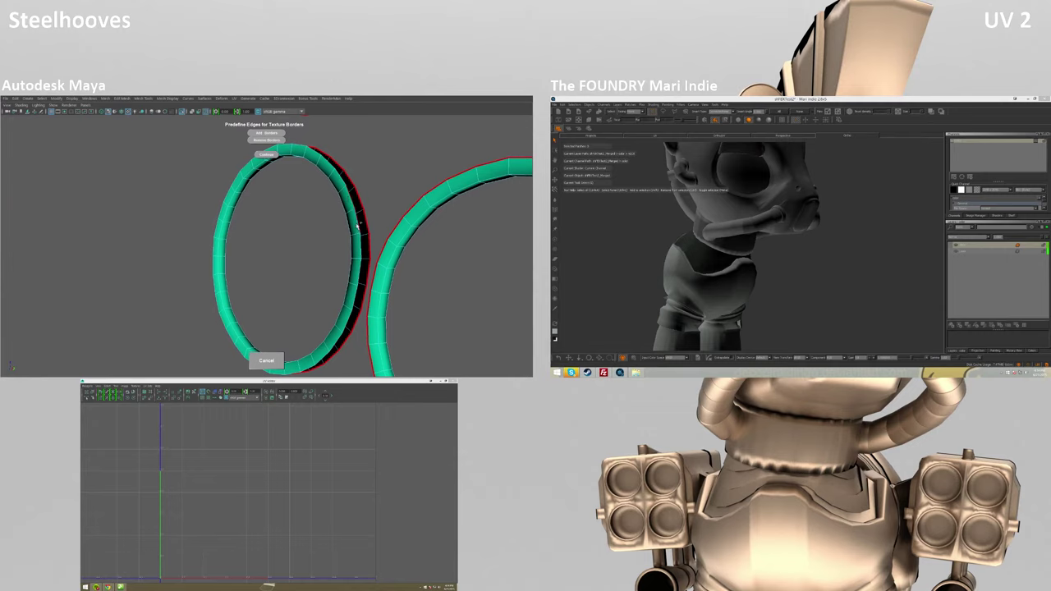
{"action": "left_click_drag", "start_coordinate": [330, 348], "coordinate": [367, 298], "text": "alt"}
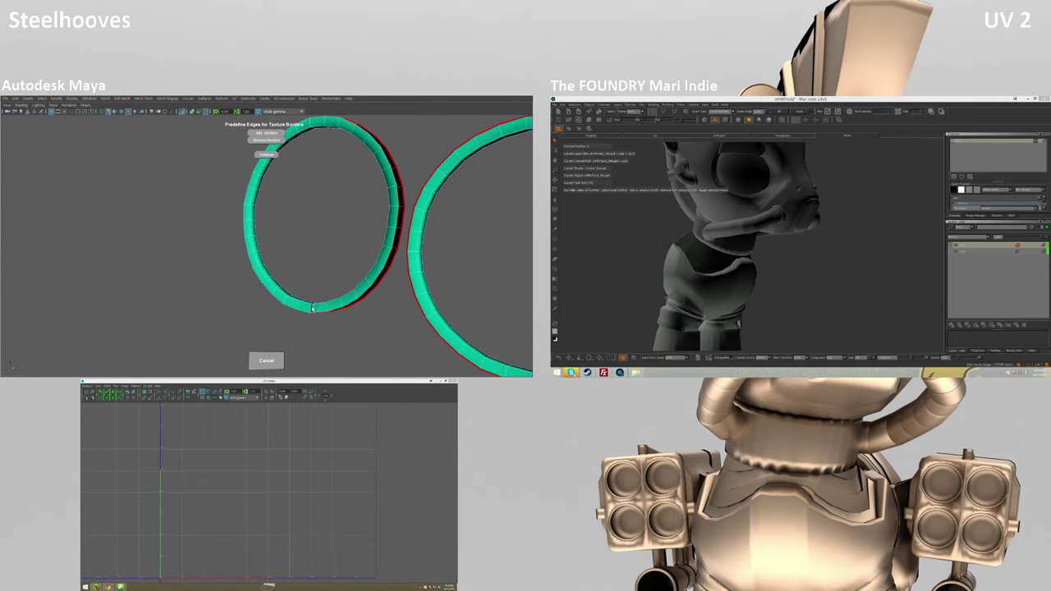
{"action": "left_click_drag", "start_coordinate": [250, 184], "coordinate": [274, 274], "text": "alt"}
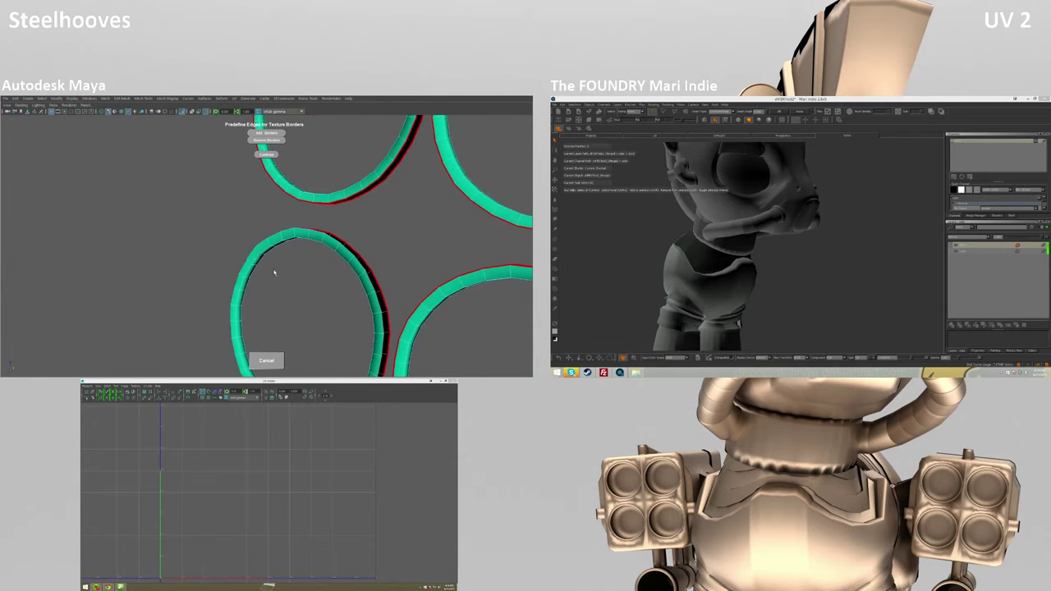
{"action": "mouse_move", "coordinate": [276, 136]}
{"action": "left_mouse_down", "text": "alt"}
{"action": "mouse_move", "coordinate": [469, 274]}
{"action": "mouse_move", "coordinate": [399, 299]}
{"action": "mouse_move", "coordinate": [334, 351]}
{"action": "mouse_move", "coordinate": [246, 267]}
{"action": "left_mouse_up", "text": "alt"}
{"action": "scroll", "coordinate": [411, 271], "scroll_direction": "down", "scroll_amount": 5}
{"action": "scroll", "coordinate": [380, 312], "scroll_direction": "up", "scroll_amount": 5}
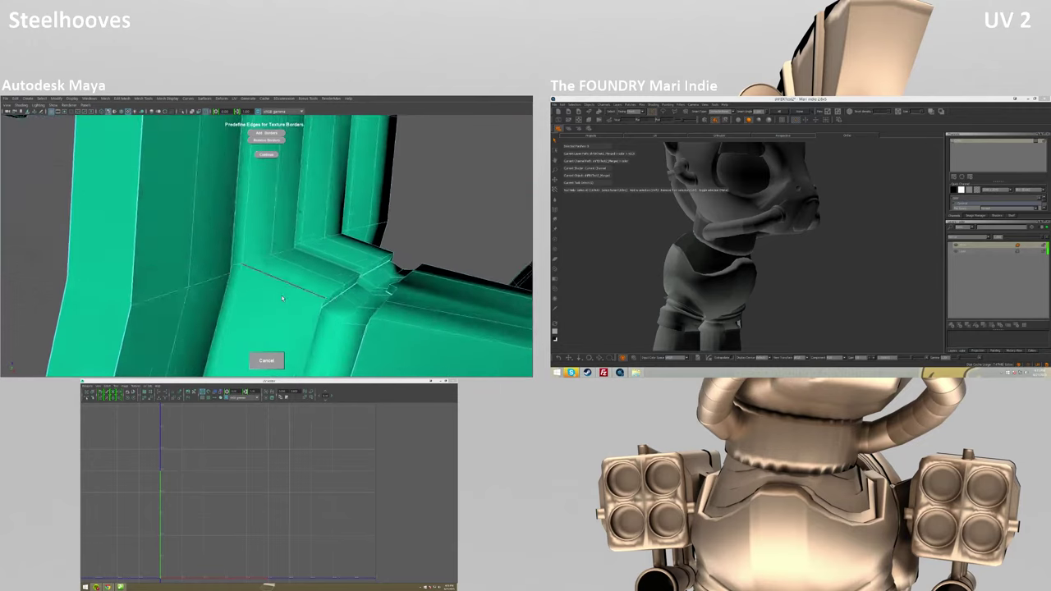
- Orbit around the angled and vertical body panels to inspect their red border edges
{"action": "scroll", "coordinate": [358, 265], "scroll_direction": "up", "scroll_amount": 5}
{"action": "mouse_move", "coordinate": [359, 265]}
{"action": "left_mouse_down", "text": "alt"}
{"action": "mouse_move", "coordinate": [222, 270]}
{"action": "mouse_move", "coordinate": [218, 302]}
{"action": "mouse_move", "coordinate": [232, 309]}
{"action": "mouse_move", "coordinate": [227, 284]}
{"action": "mouse_move", "coordinate": [263, 265]}
{"action": "mouse_move", "coordinate": [244, 263]}
{"action": "mouse_move", "coordinate": [255, 271]}
{"action": "mouse_move", "coordinate": [250, 326]}
{"action": "mouse_move", "coordinate": [334, 370]}
{"action": "mouse_move", "coordinate": [139, 261]}
{"action": "mouse_move", "coordinate": [173, 287]}
{"action": "mouse_move", "coordinate": [164, 326]}
{"action": "mouse_move", "coordinate": [246, 246]}
{"action": "left_mouse_up", "text": "alt"}
{"action": "left_click_drag", "start_coordinate": [274, 144], "coordinate": [300, 288], "text": "alt"}
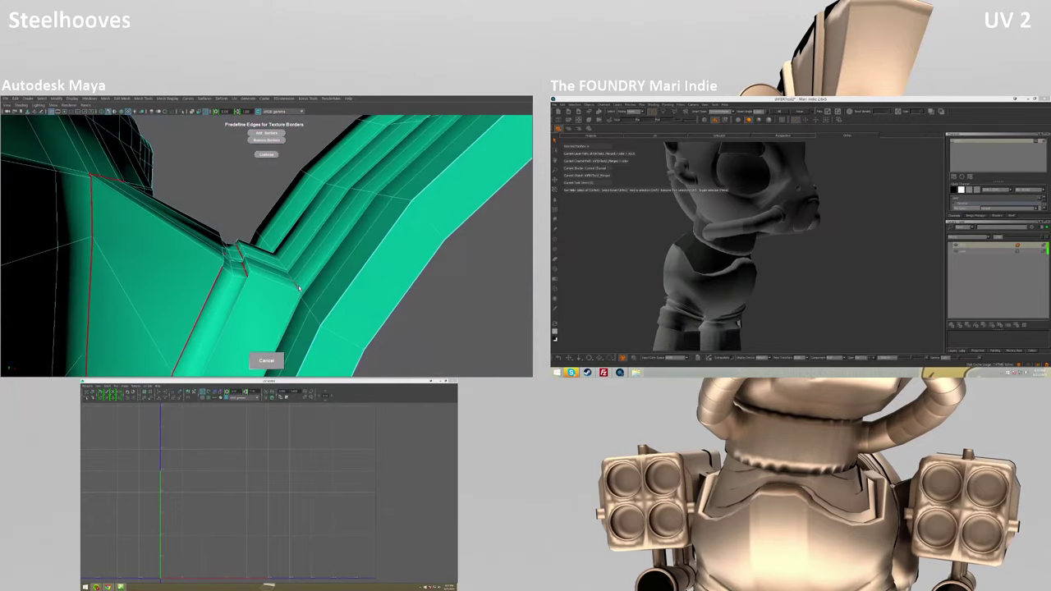
{"action": "mouse_move", "coordinate": [287, 347]}
{"action": "left_mouse_down", "text": "alt"}
{"action": "mouse_move", "coordinate": [216, 244]}
{"action": "mouse_move", "coordinate": [274, 280]}
{"action": "mouse_move", "coordinate": [241, 138]}
{"action": "mouse_move", "coordinate": [290, 205]}
{"action": "left_mouse_up", "text": "alt"}
{"action": "mouse_move", "coordinate": [200, 240]}
{"action": "left_mouse_down", "text": "alt"}
{"action": "mouse_move", "coordinate": [414, 173]}
{"action": "mouse_move", "coordinate": [260, 137]}
{"action": "mouse_move", "coordinate": [176, 238]}
{"action": "mouse_move", "coordinate": [211, 276]}
{"action": "mouse_move", "coordinate": [256, 300]}
{"action": "mouse_move", "coordinate": [280, 288]}
{"action": "mouse_move", "coordinate": [164, 329]}
{"action": "left_mouse_up", "text": "alt"}
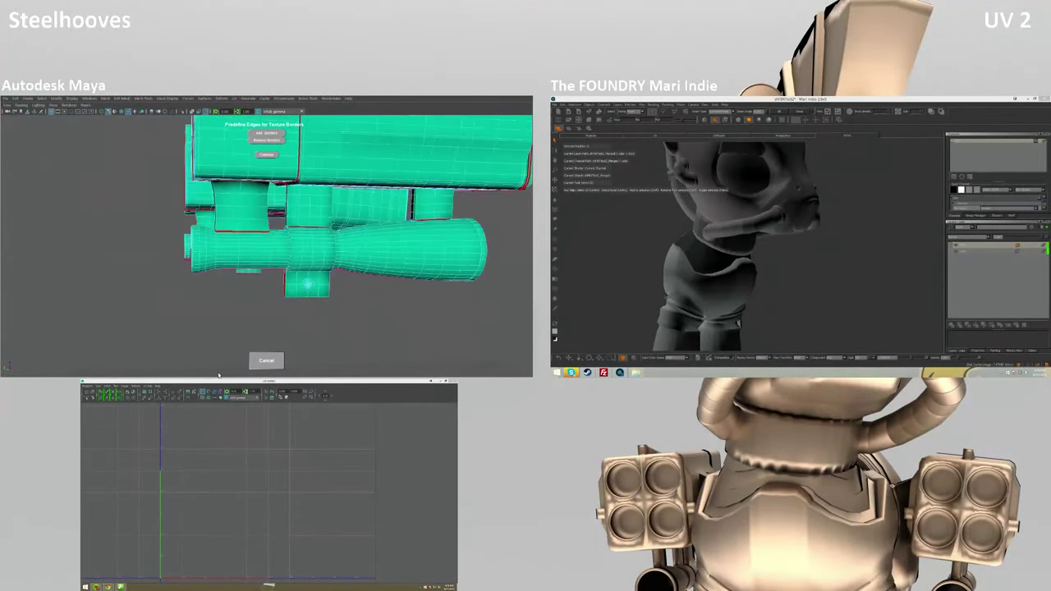
- Zoom far in on the launcher's teal cylinder
{"action": "right_click_drag", "start_coordinate": [226, 294], "coordinate": [231, 342], "text": "alt"}
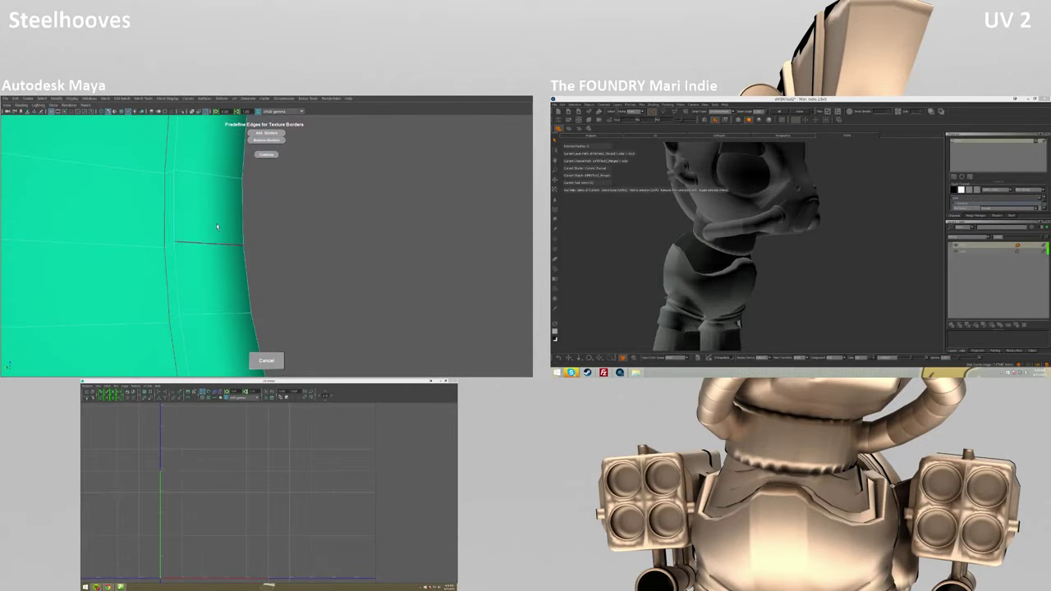